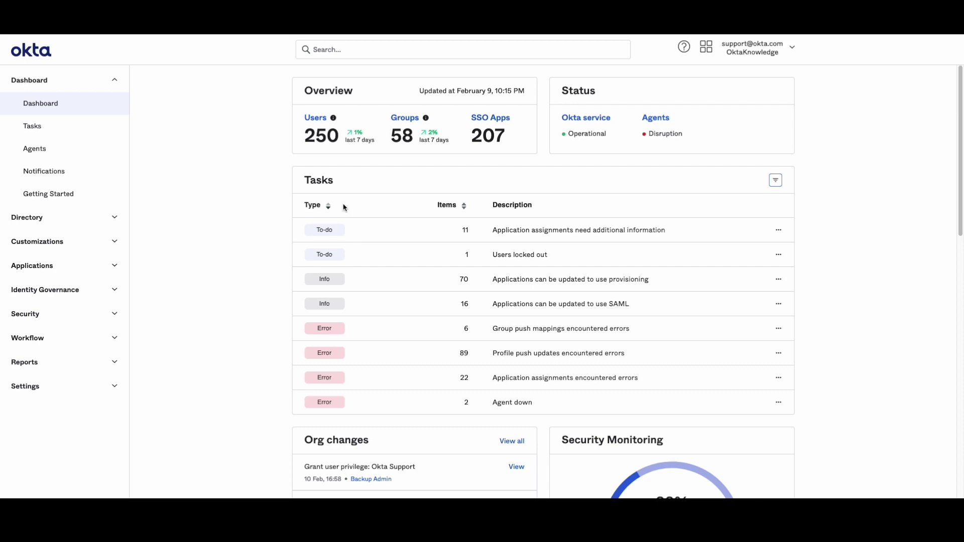
- Navigate to the Applications list from the Admin Console sidebar
click(62, 262)
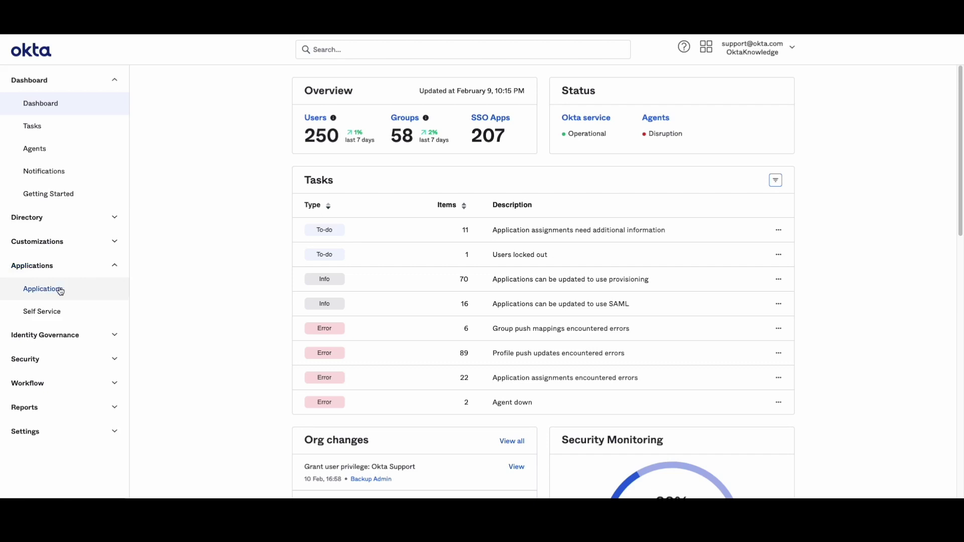
click(43, 289)
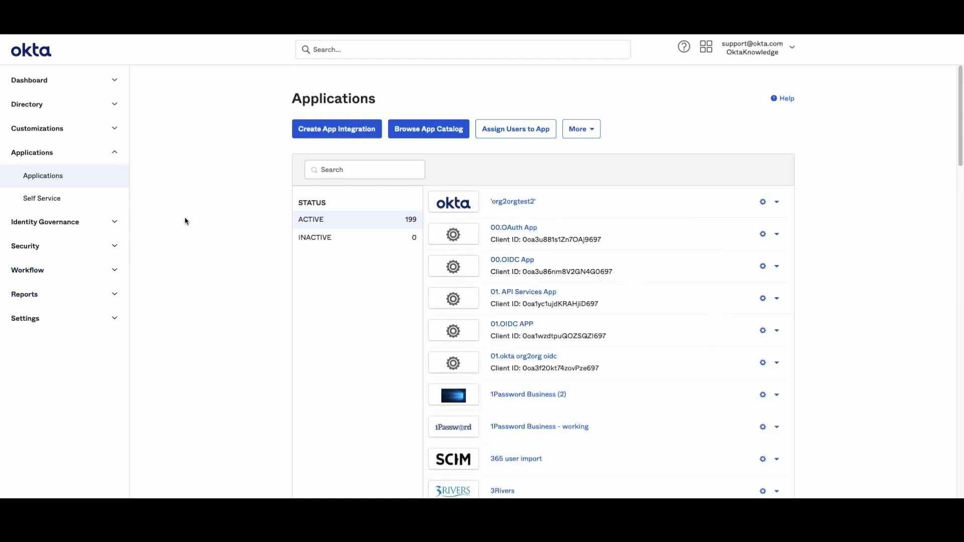
- Begin a new app integration choosing SWA - Secure Web Authentication as the sign-in method
click(311, 132)
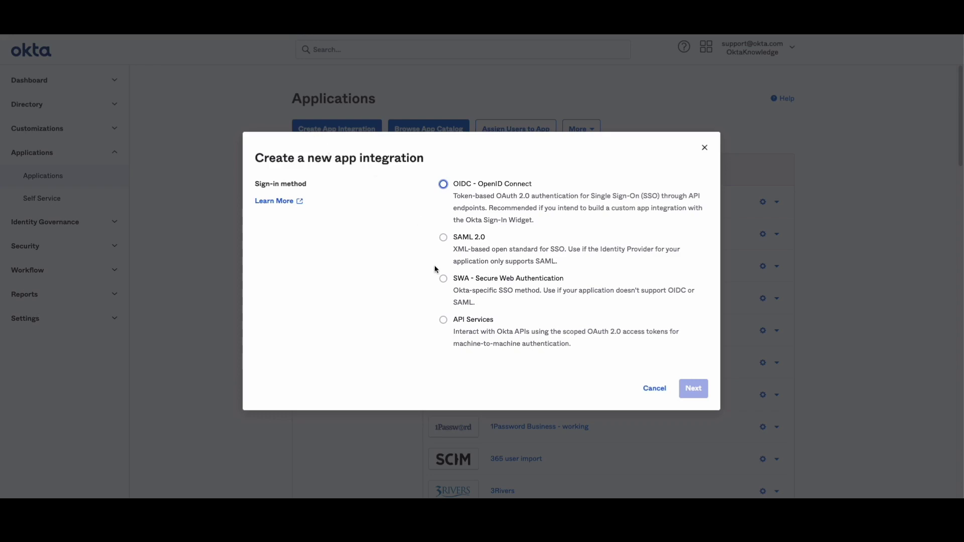
click(443, 279)
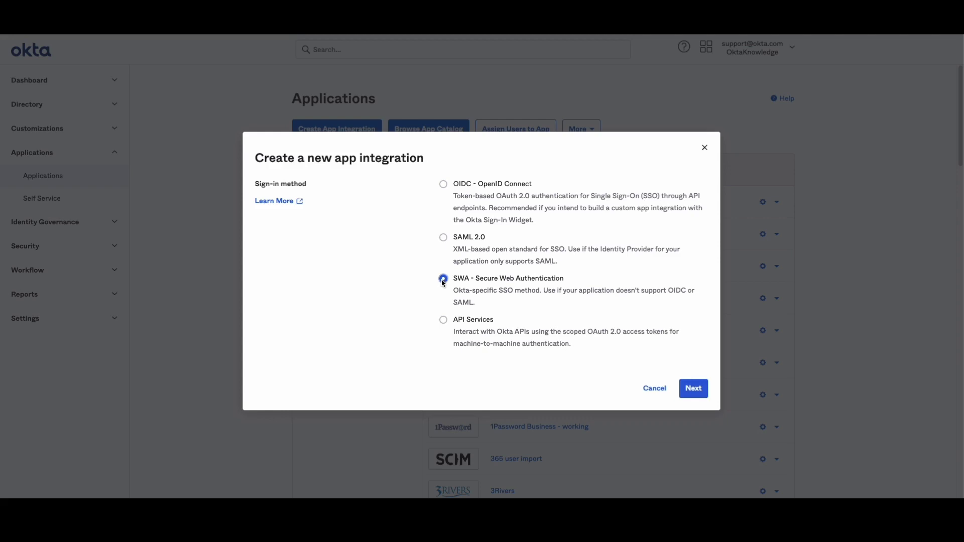
click(692, 388)
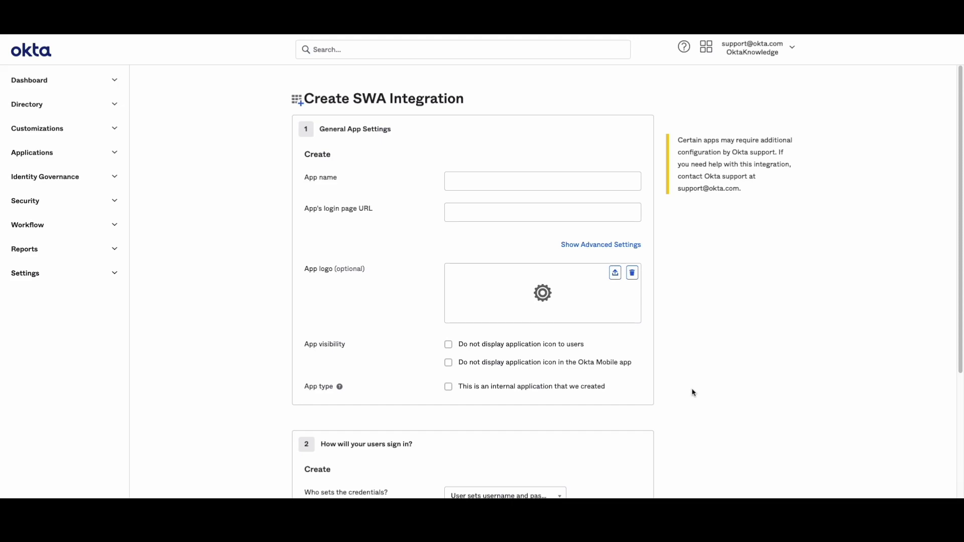
key(Tab)
text(SCIM )
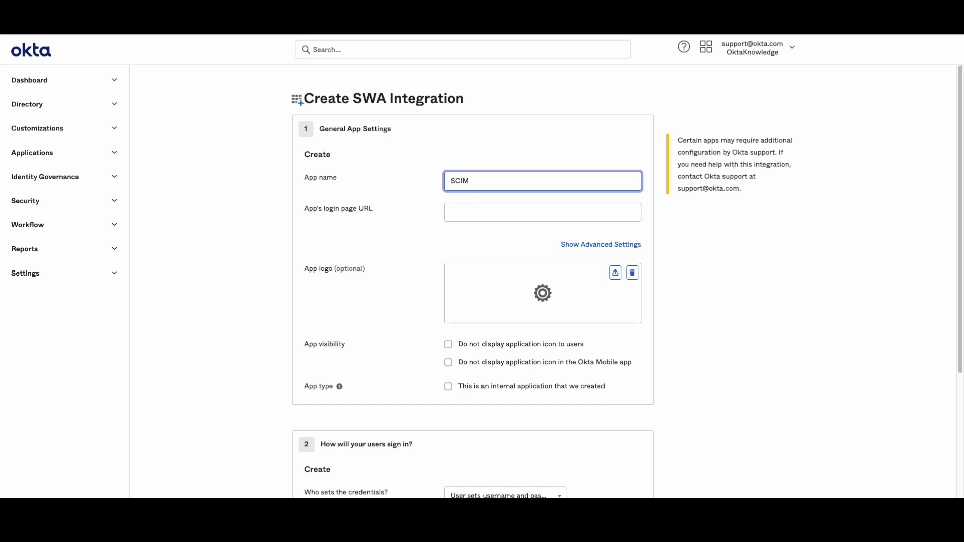
text(Application)
click(509, 210)
text(https://)
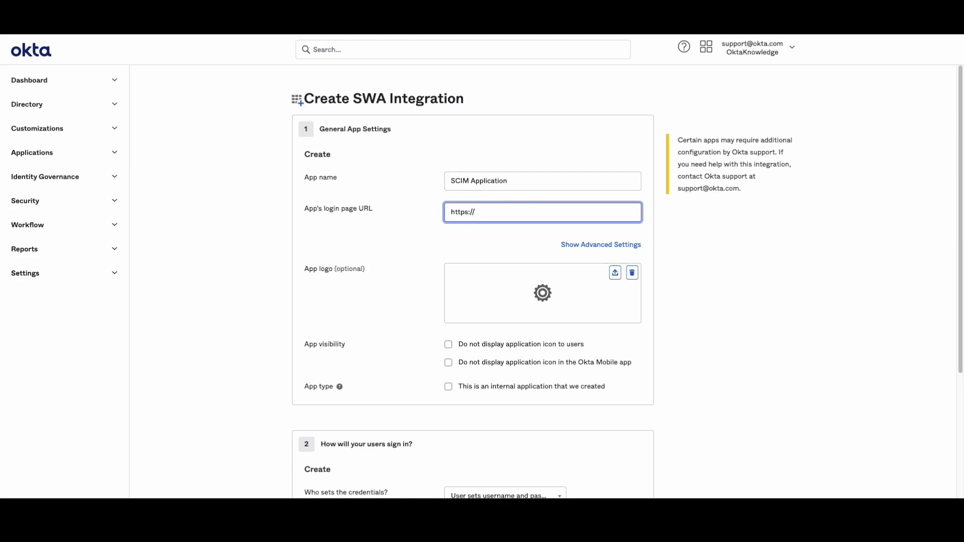
text(okta.com)
scroll(530, 260, down, 3)
scroll(572, 377, down, 3)
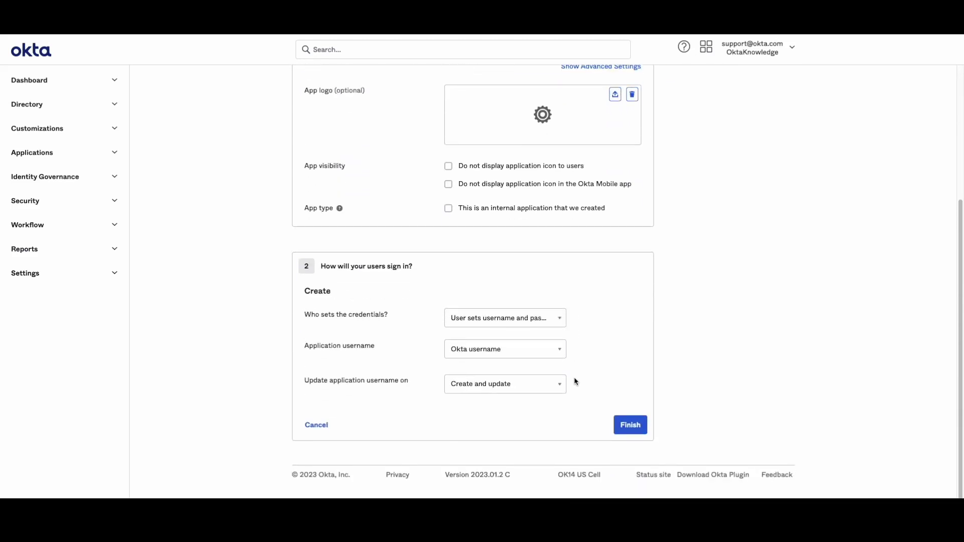
- Finish creating SCIM Application and go to its General settings page
click(630, 425)
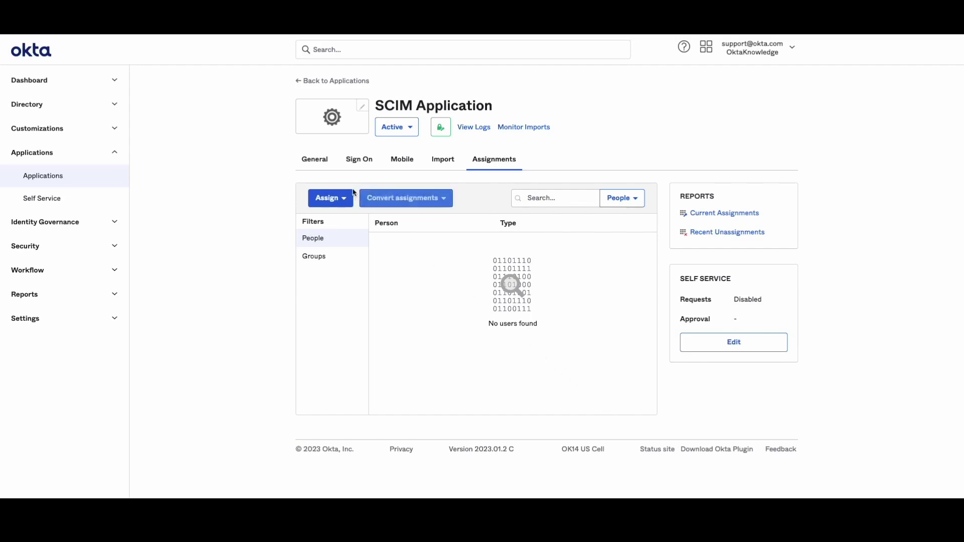
click(315, 159)
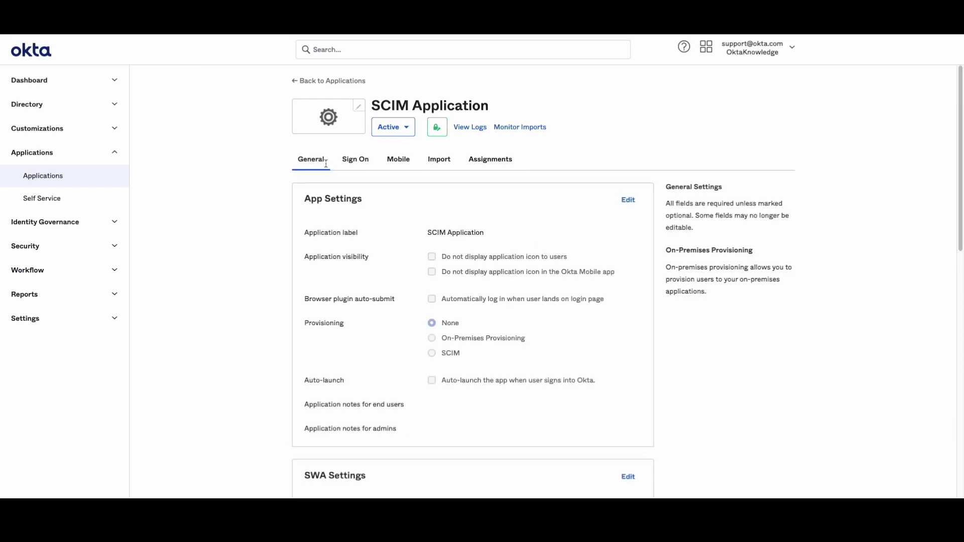
- Edit App Settings to set provisioning to SCIM and save the change
click(628, 200)
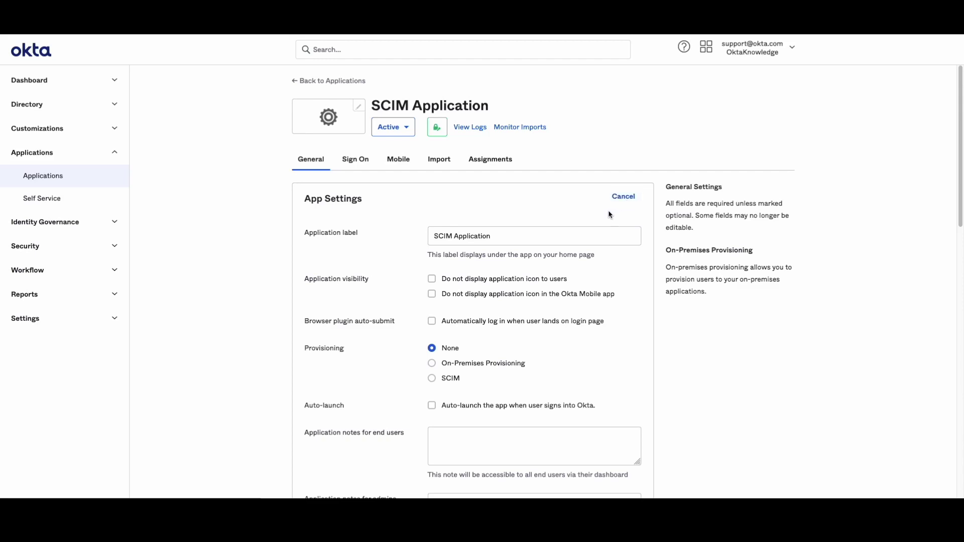
click(432, 378)
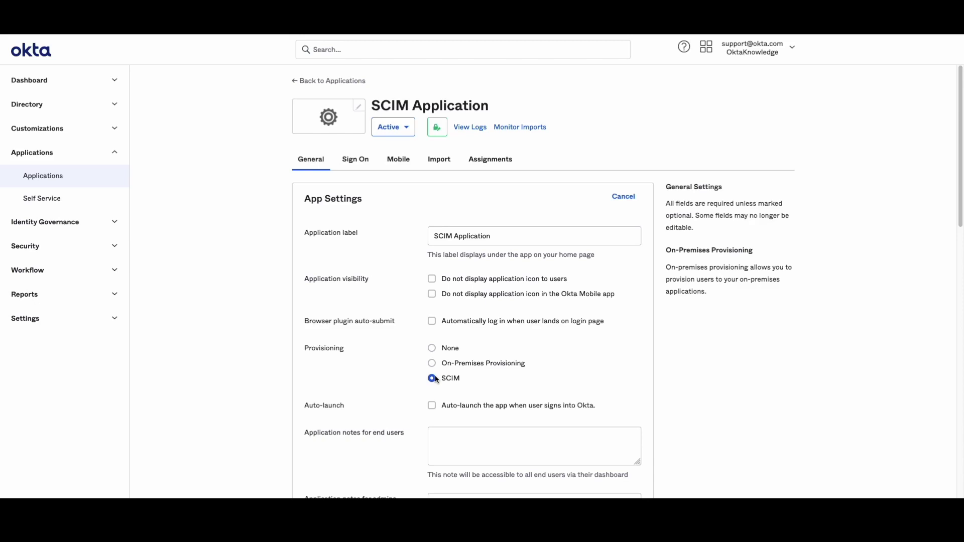
scroll(435, 379, down, 2)
scroll(436, 379, down, 3)
scroll(437, 376, down, 2)
click(626, 311)
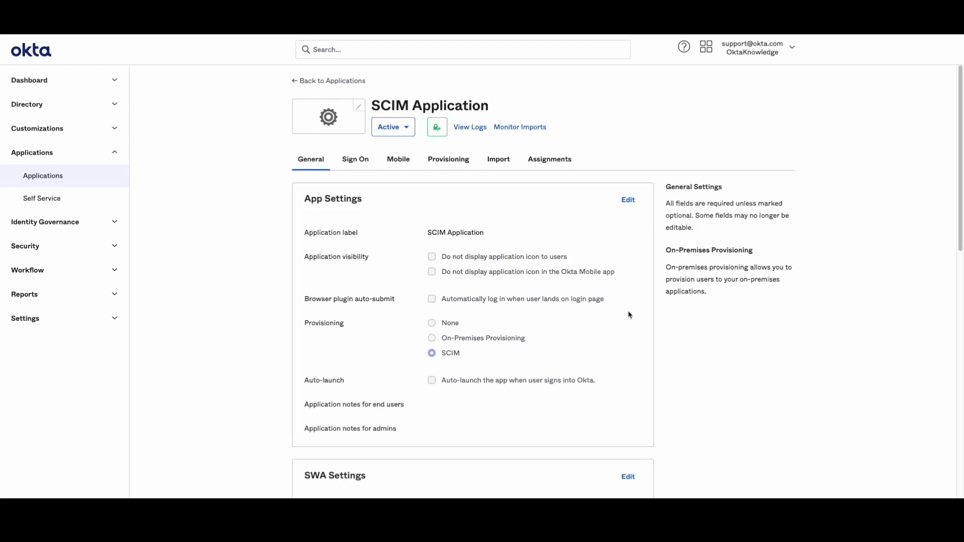
- View the Provisioning settings showing the SCIM Connection details
click(463, 165)
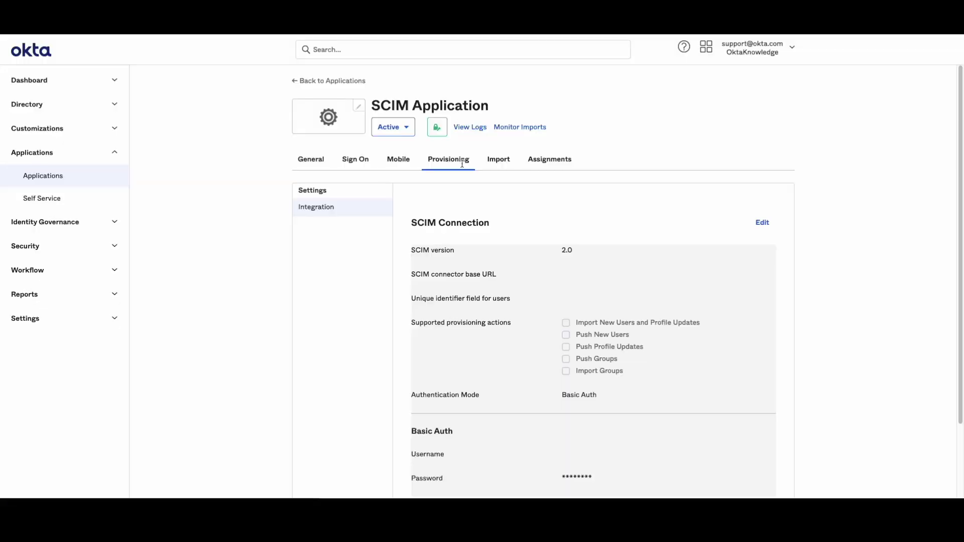